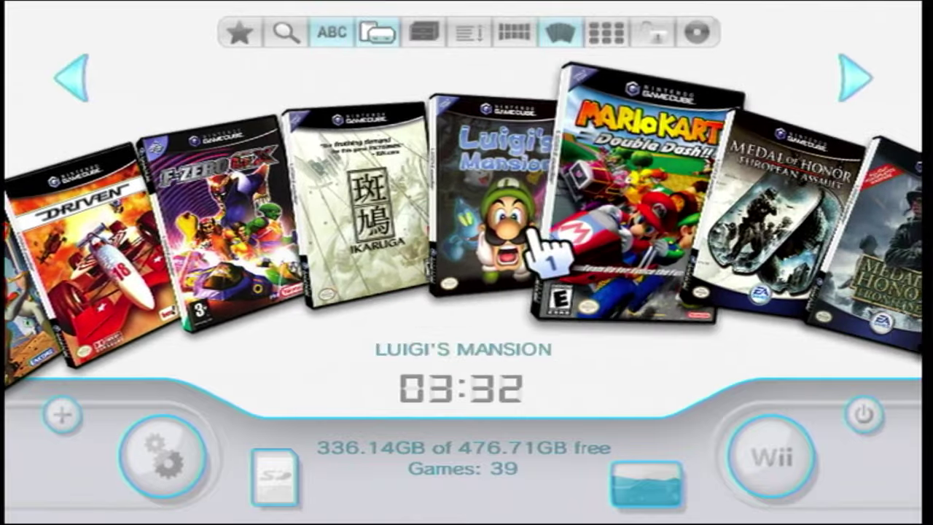
click(480, 213)
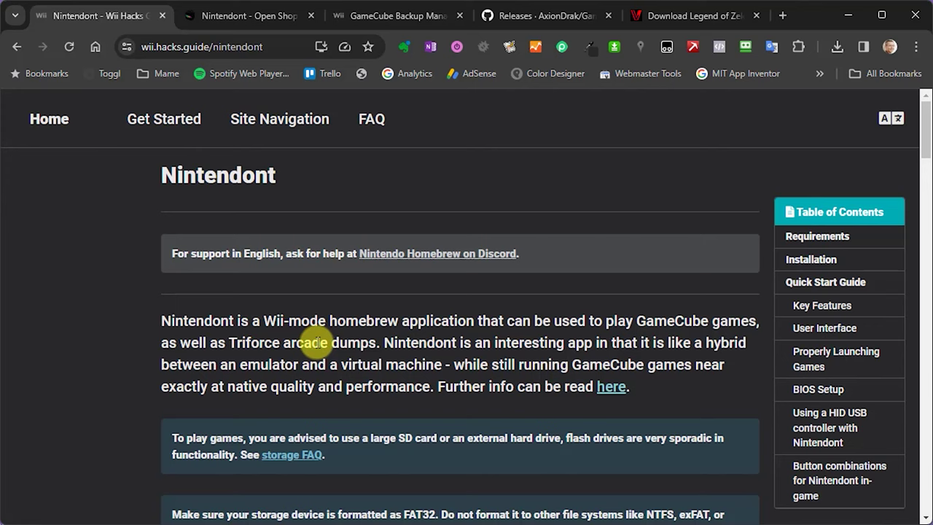
Review the Nintendont requirements in the Wii guide and download the recommended Nintendont ZIP from its Open Shop Channel page
scroll(335, 342, down, 1)
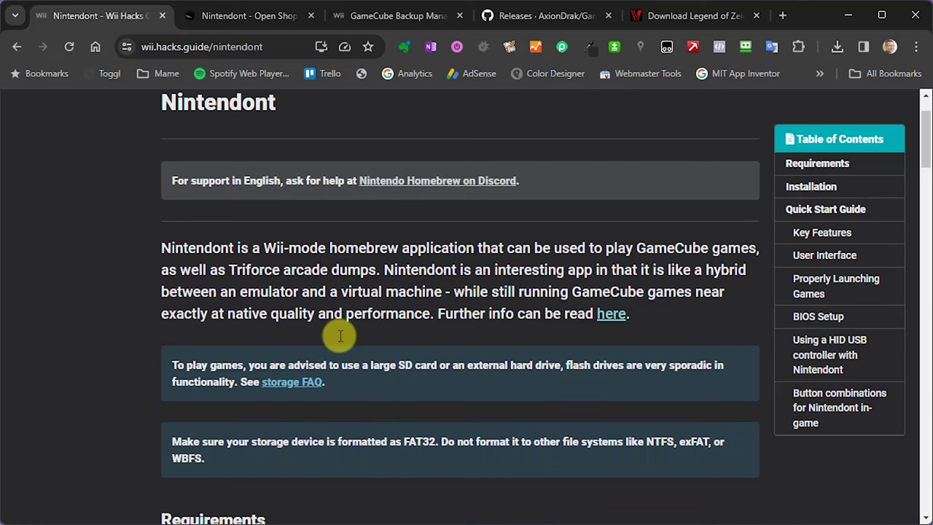
scroll(340, 335, down, 2)
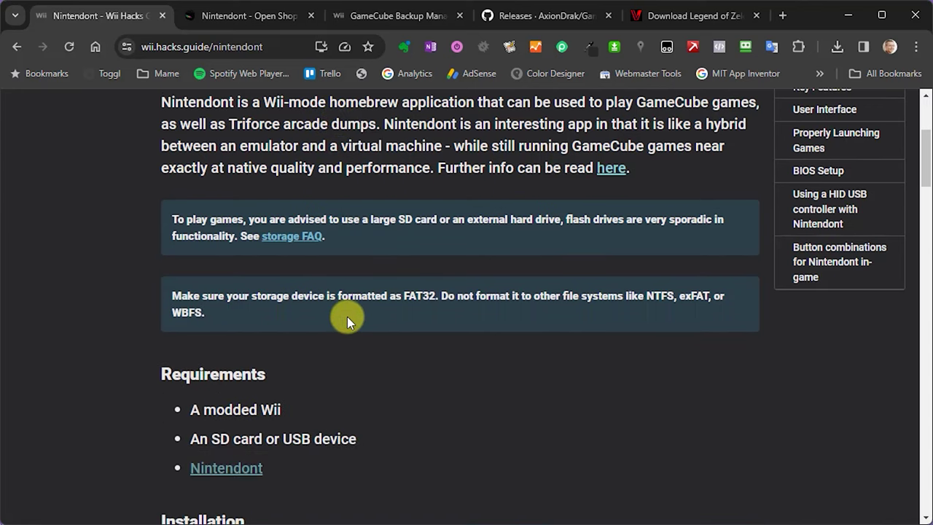
scroll(347, 316, down, 2)
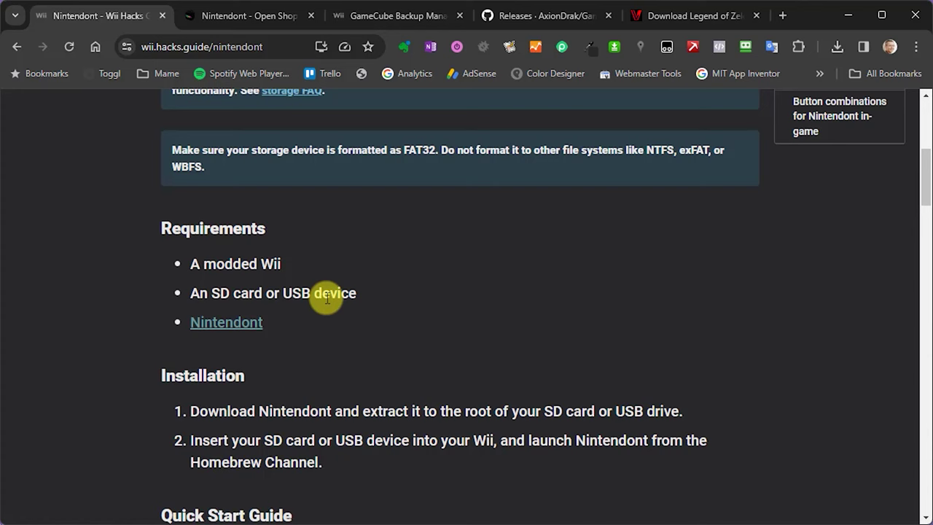
click(245, 15)
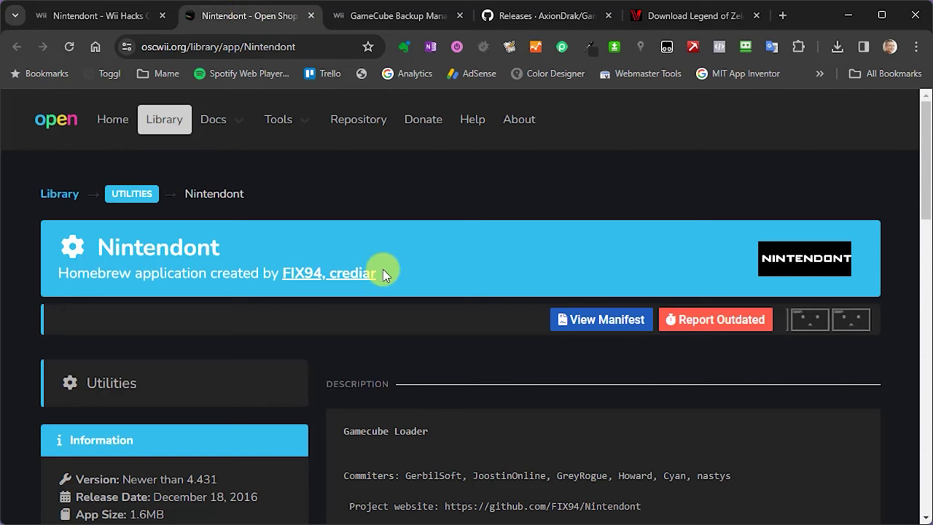
scroll(394, 267, down, 5)
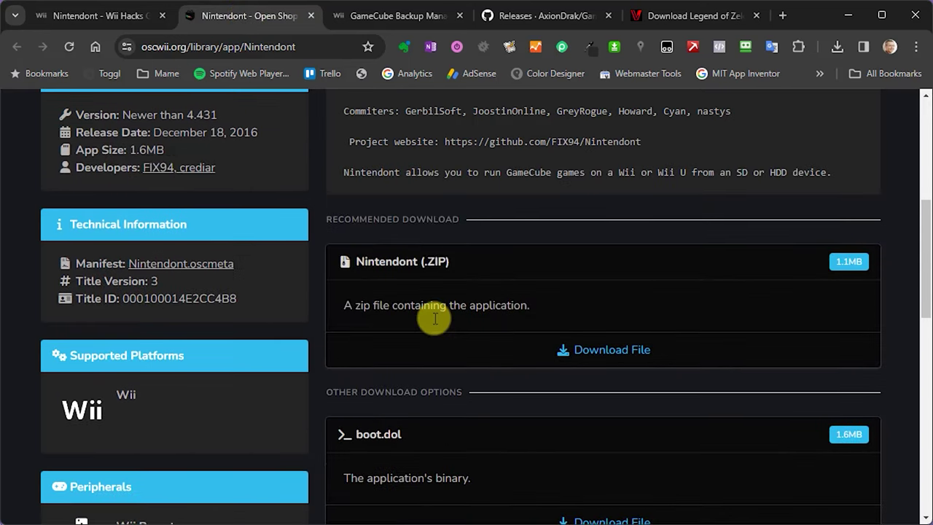
click(602, 353)
click(578, 365)
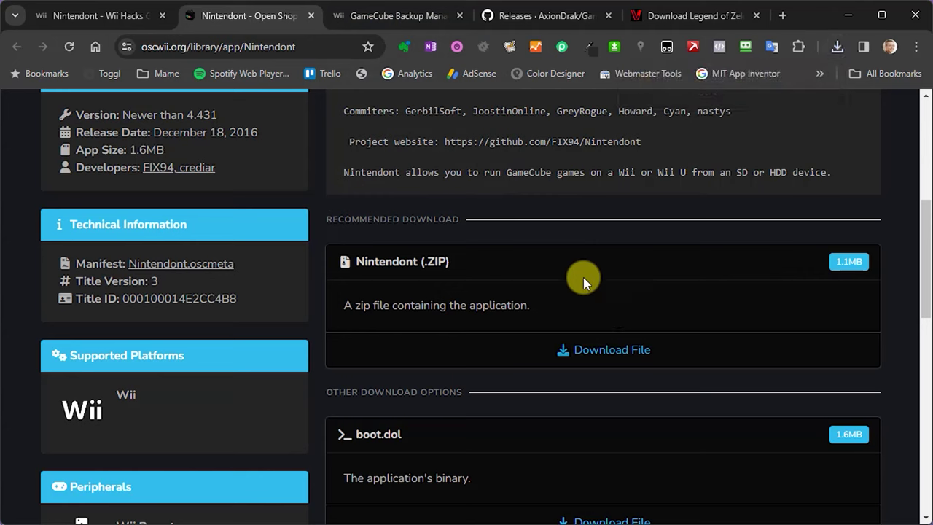
Download GCBM.zip from the GameCube Backup Manager 2.6.1.9 release on GitHub into the Homebrew 2 folder
click(379, 18)
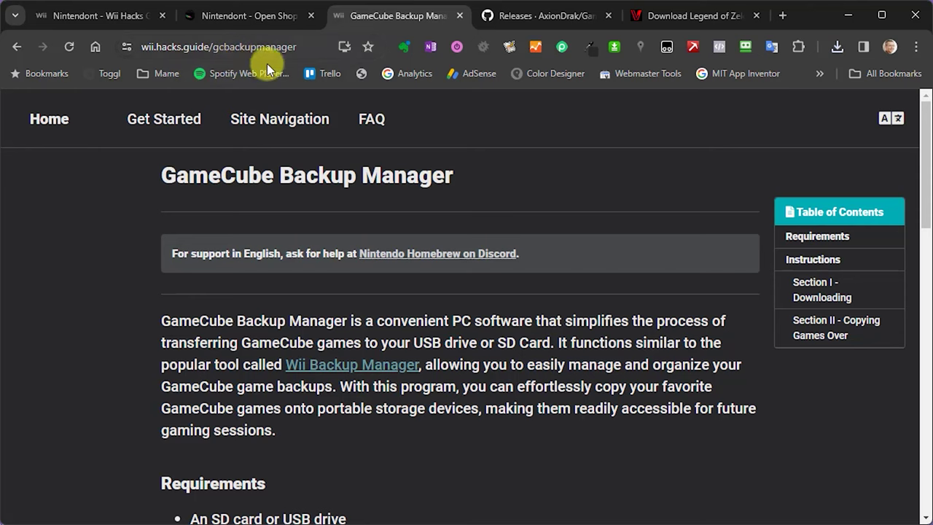
scroll(460, 361, down, 2)
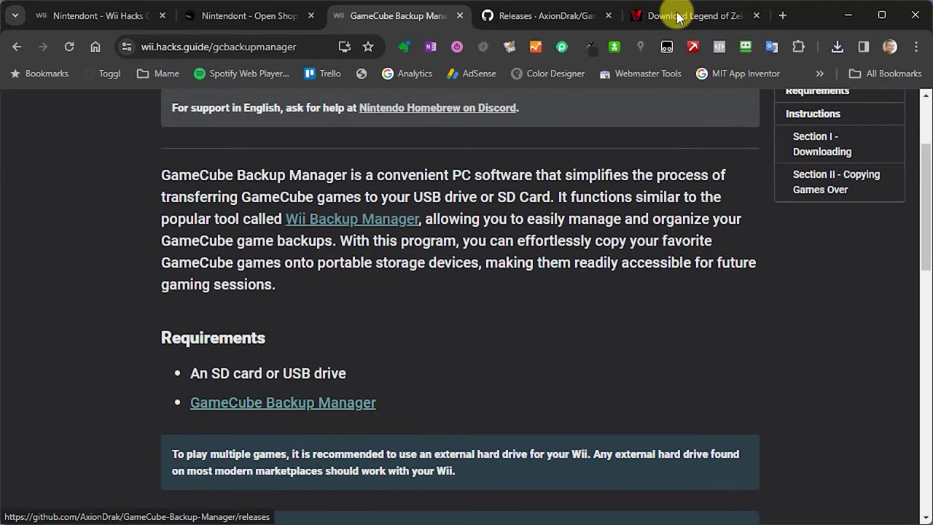
click(543, 16)
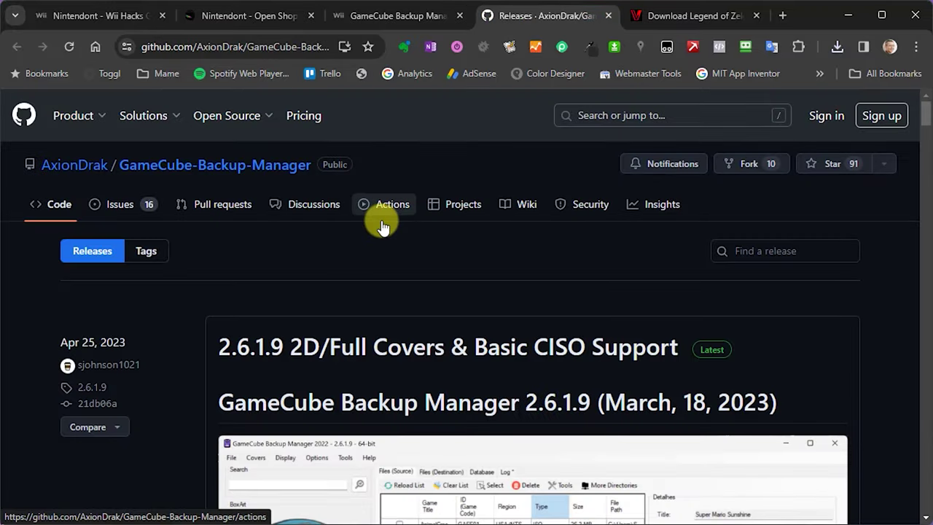
scroll(382, 241, down, 2)
scroll(384, 249, down, 4)
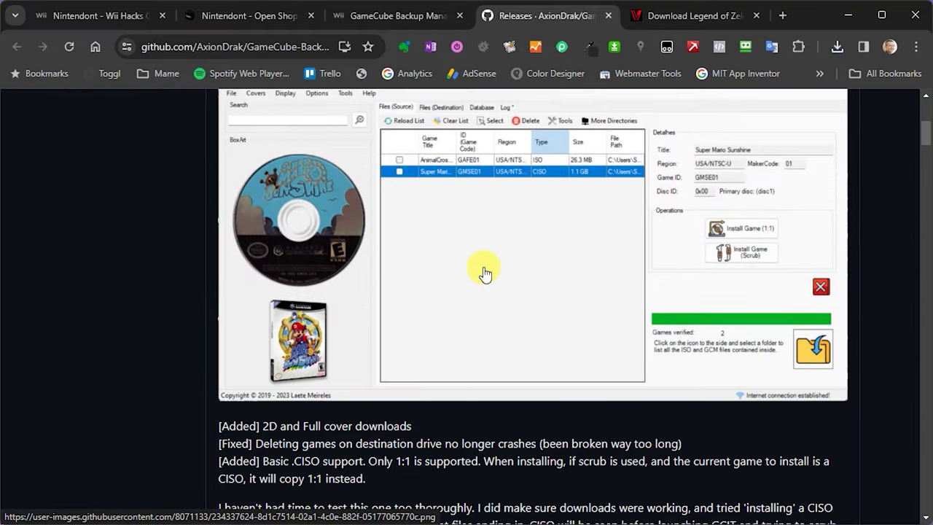
scroll(485, 267, down, 4)
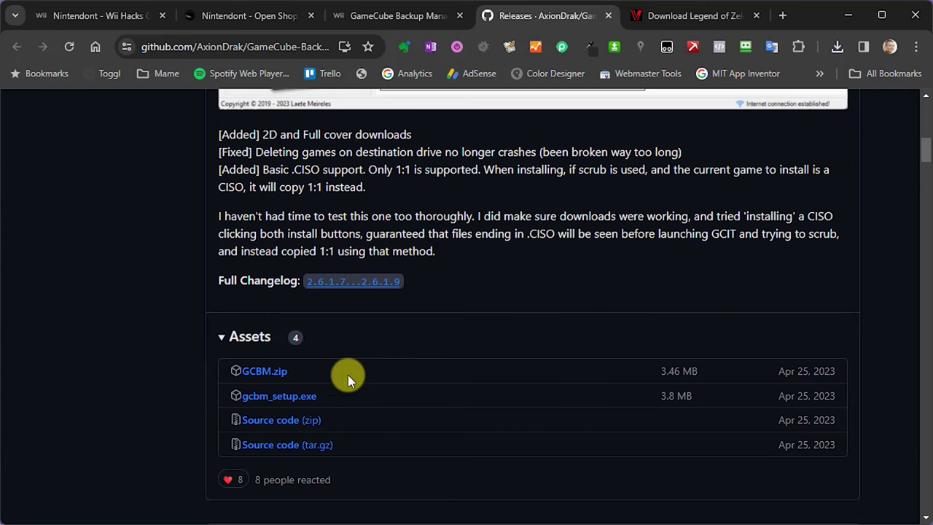
click(273, 373)
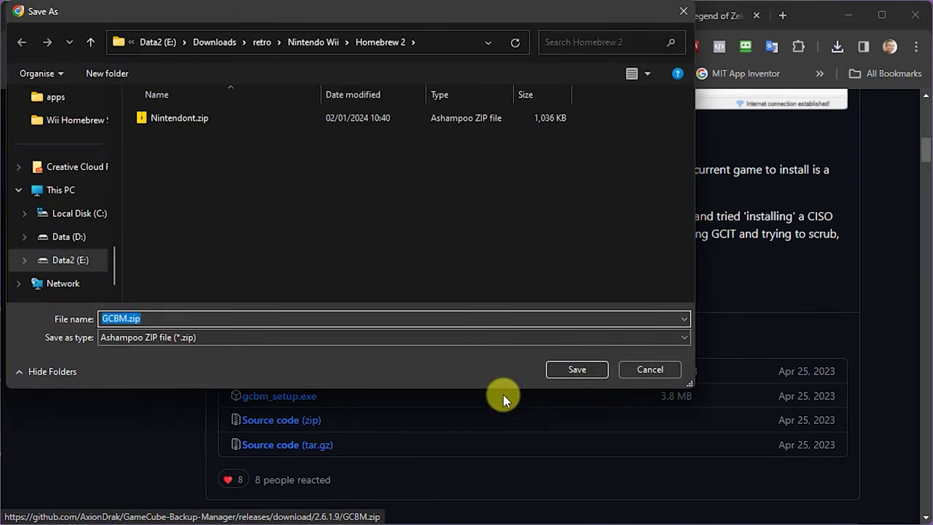
click(577, 368)
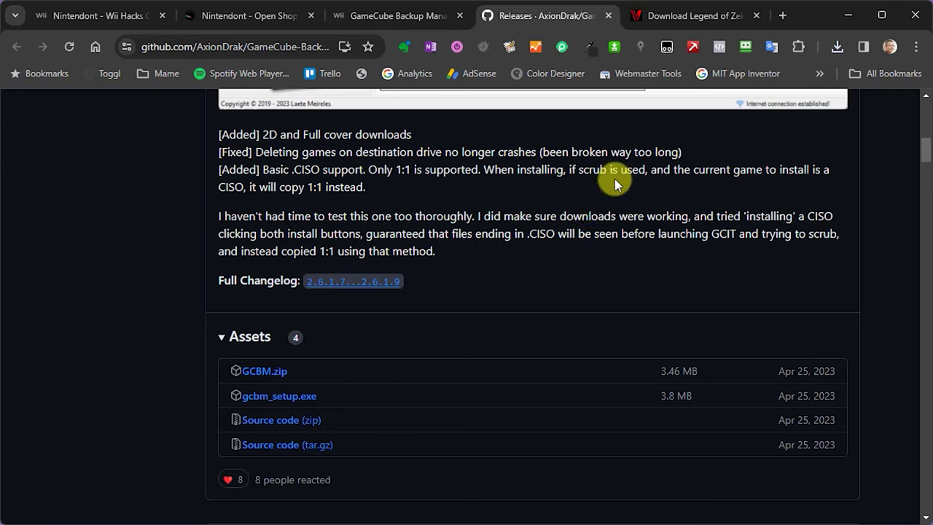
View the download format options for the European GameCube release of The Legend of Zelda: Twilight Princess on Vimm's Vault
click(692, 16)
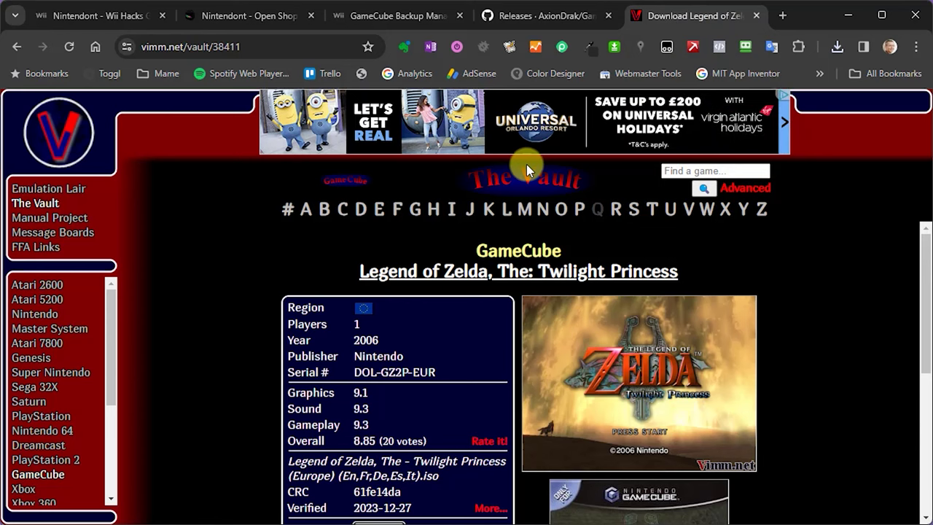
scroll(404, 321, down, 3)
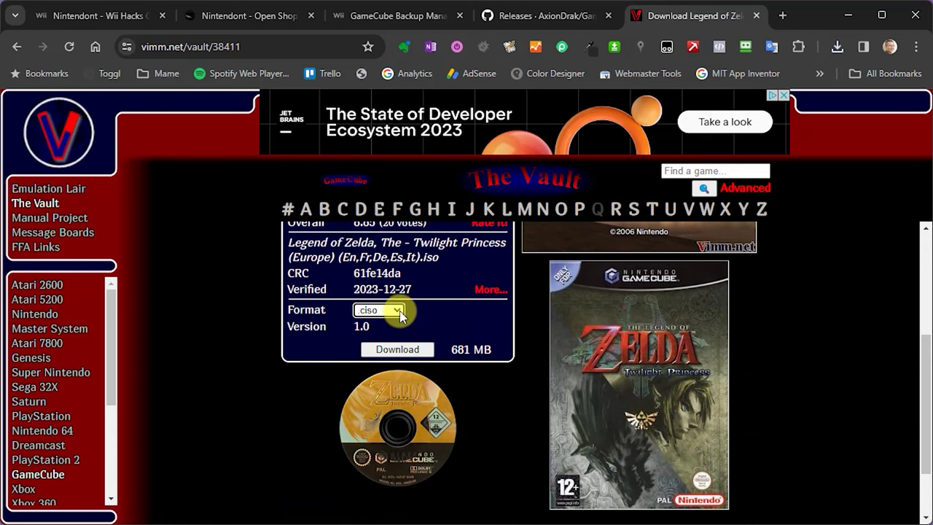
click(400, 311)
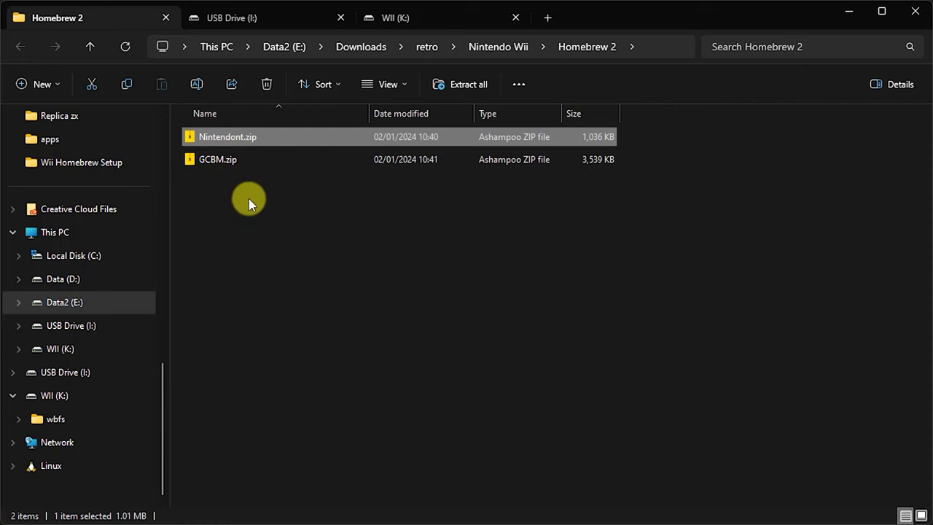
In File Explorer, copy the apps folder from Nintendont.zip to the root of USB Drive (I:) and check the copied Nintendont folder
click(255, 24)
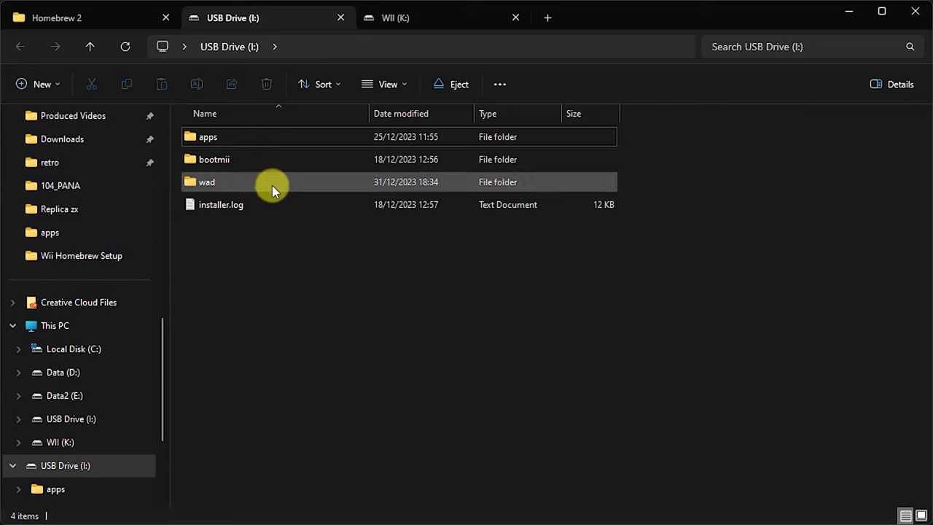
click(408, 20)
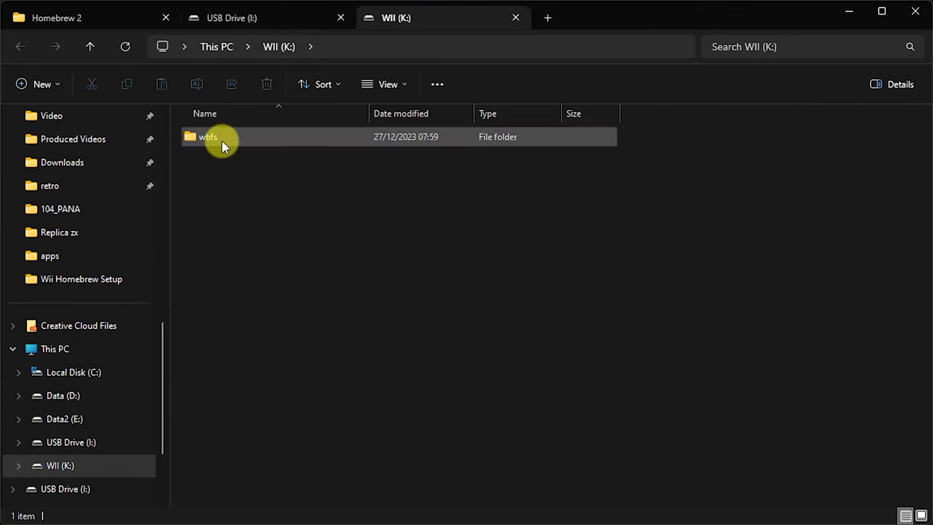
click(83, 18)
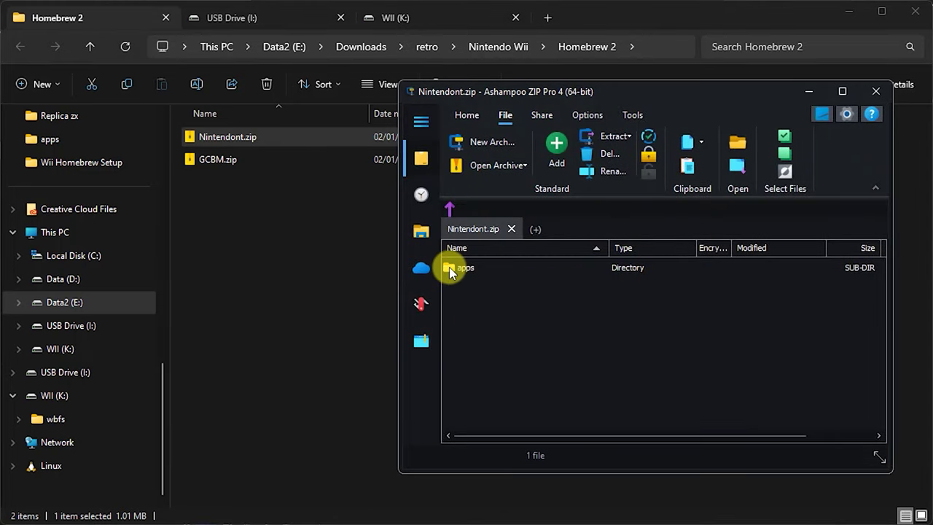
drag(449, 267, 304, 306)
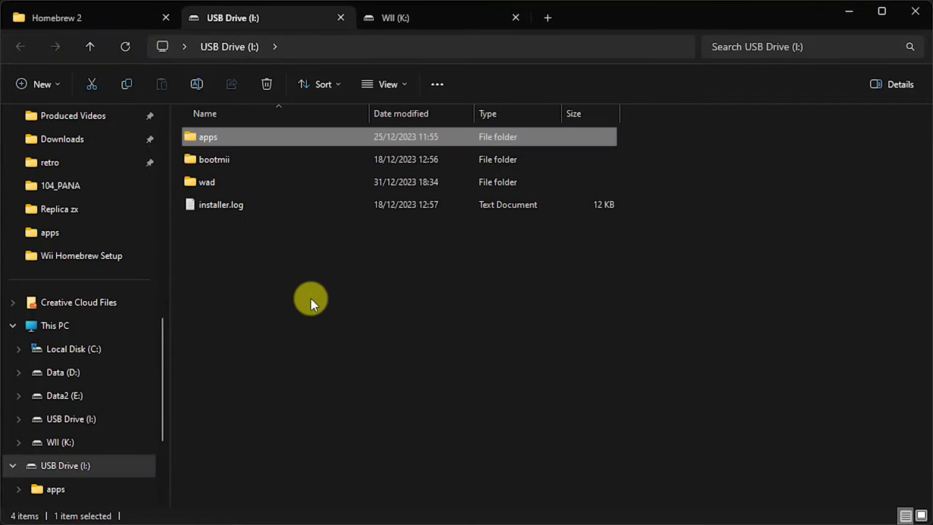
double_click(196, 137)
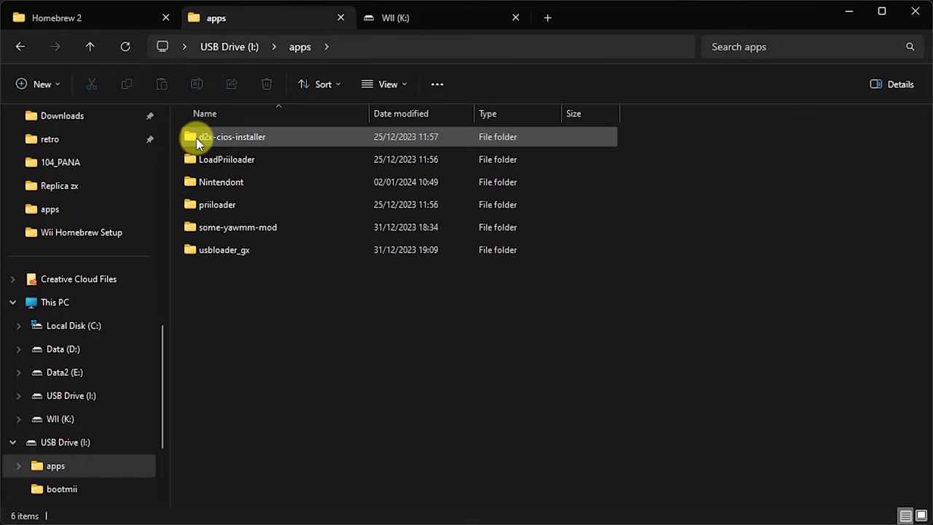
double_click(193, 177)
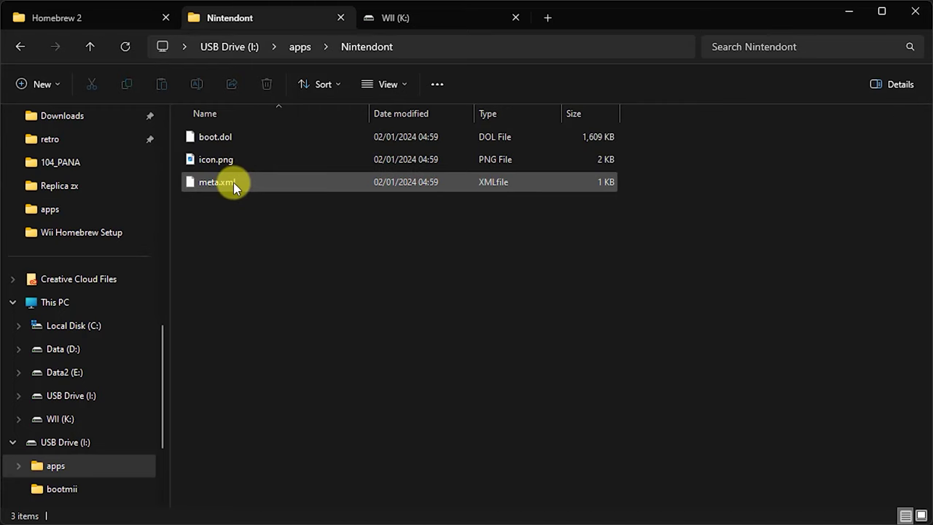
Extract GCBM.zip into its own GCBM subfolder inside the Homebrew 2 folder
click(101, 17)
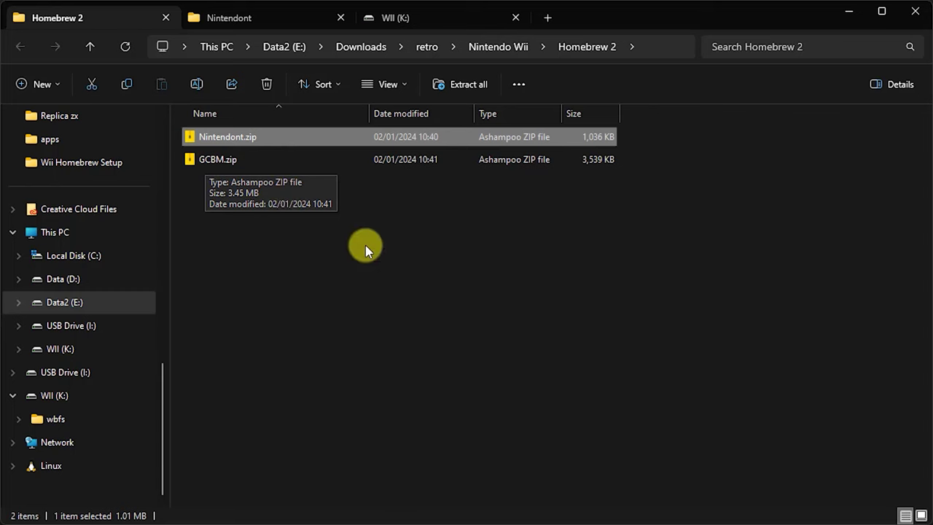
right_click(218, 165)
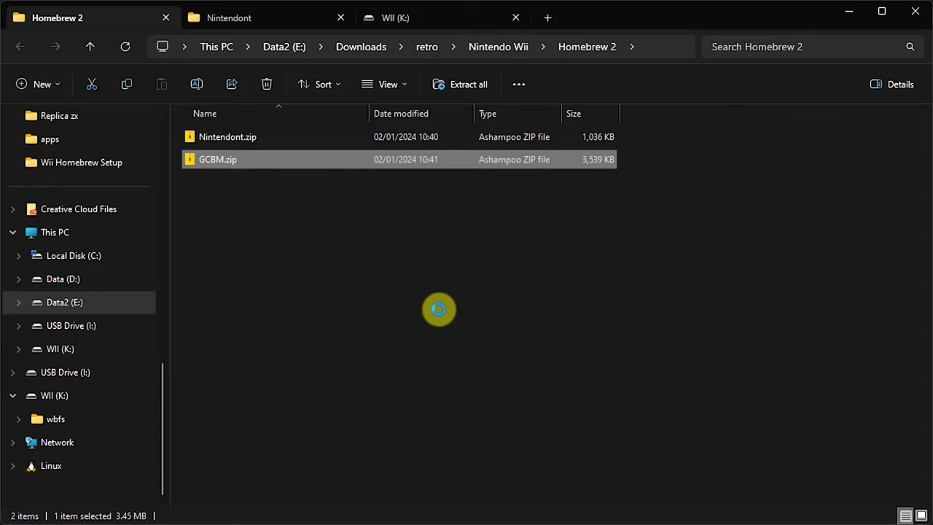
mouse_move(344, 404)
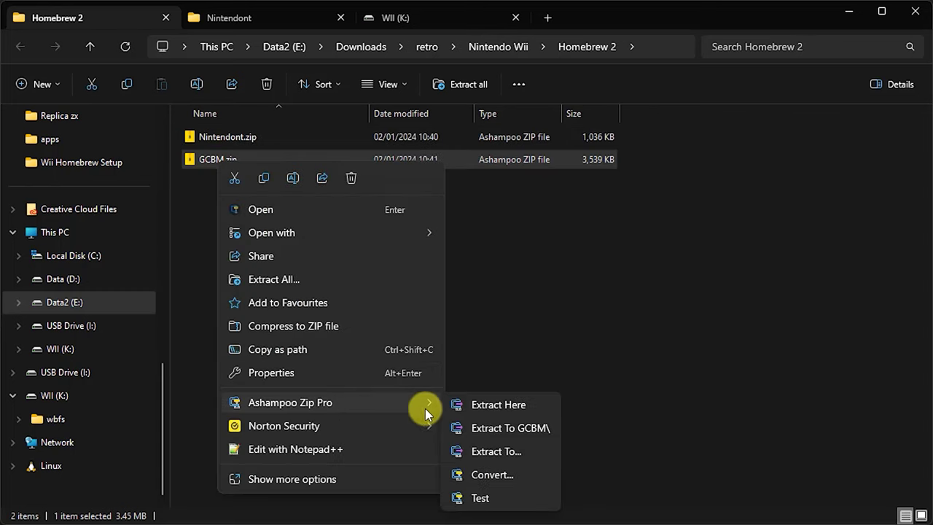
click(530, 429)
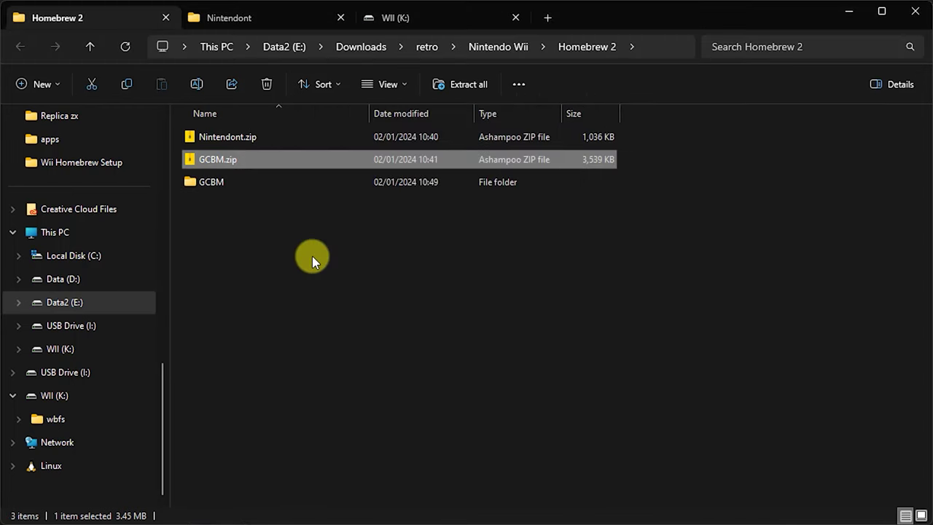
Launch GameCube Backup Manager by running GCBM.exe from the extracted GCBM folder
double_click(200, 181)
scroll(283, 267, down, 4)
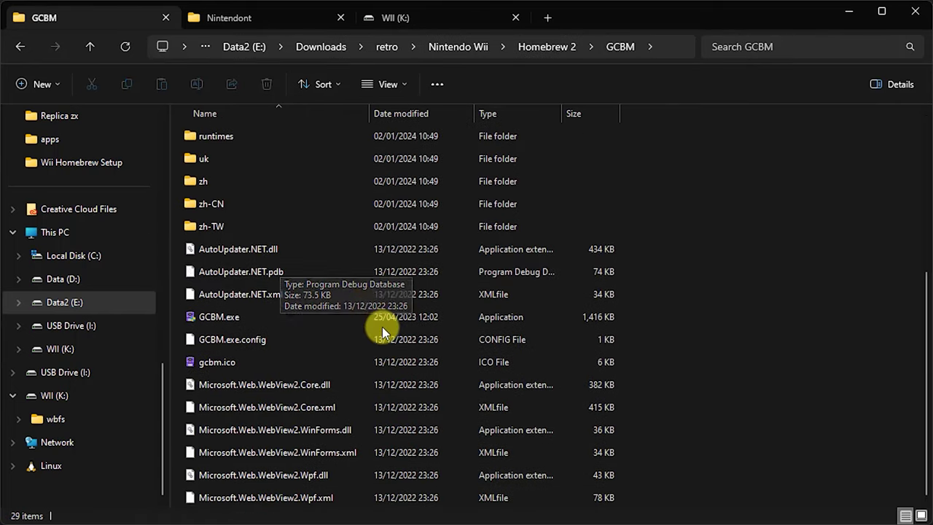
click(209, 321)
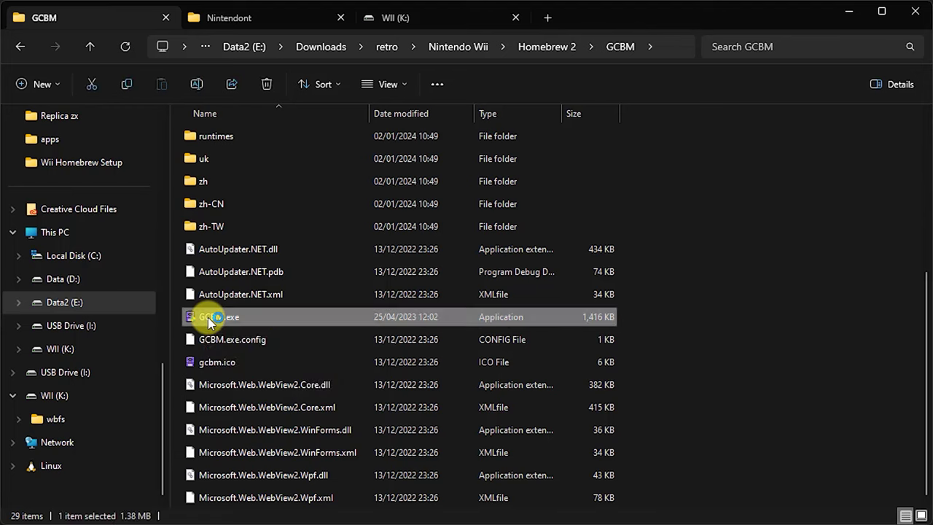
double_click(208, 320)
scroll(208, 319, up, 4)
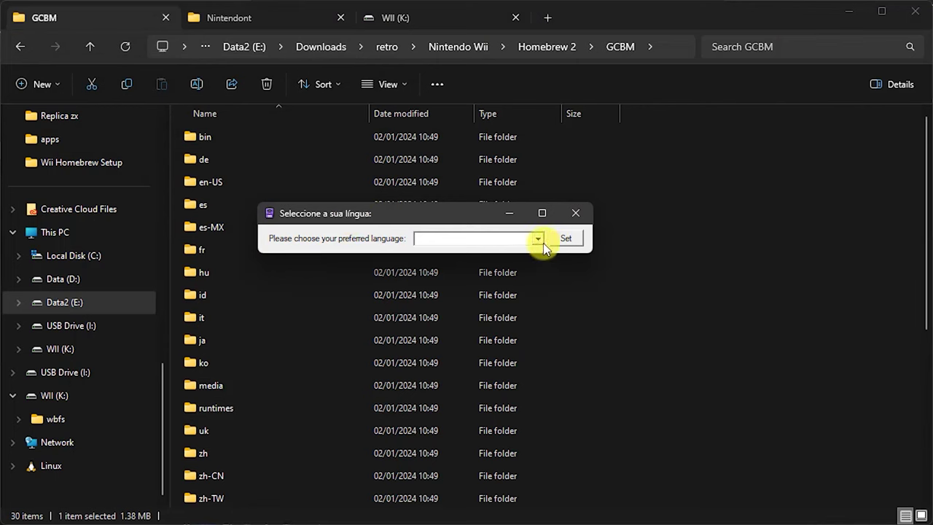
Set the preferred language of GameCube Backup Manager to English (United States) [en-US]
click(541, 242)
click(493, 248)
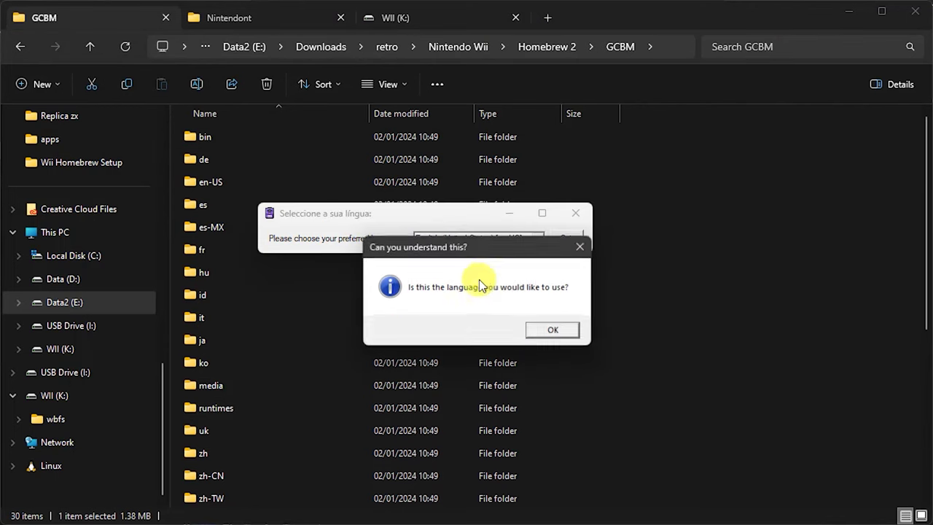
click(548, 329)
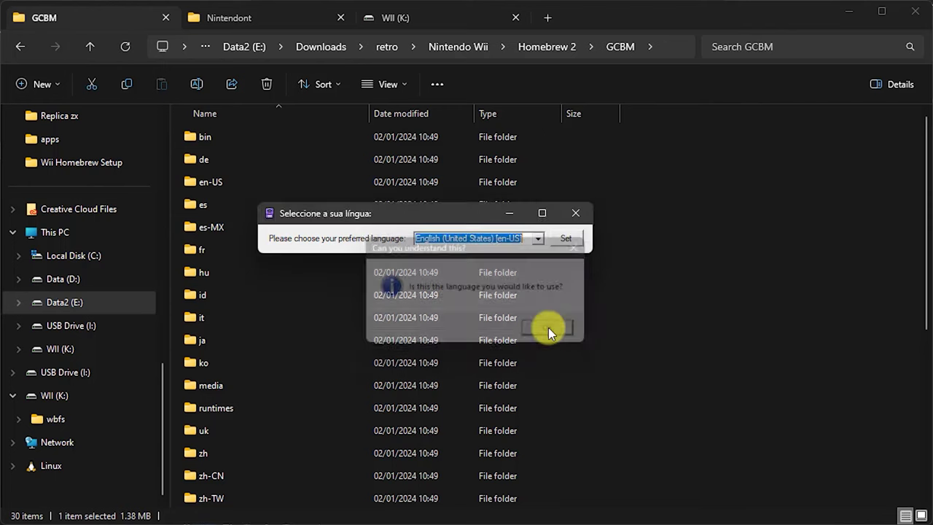
click(566, 240)
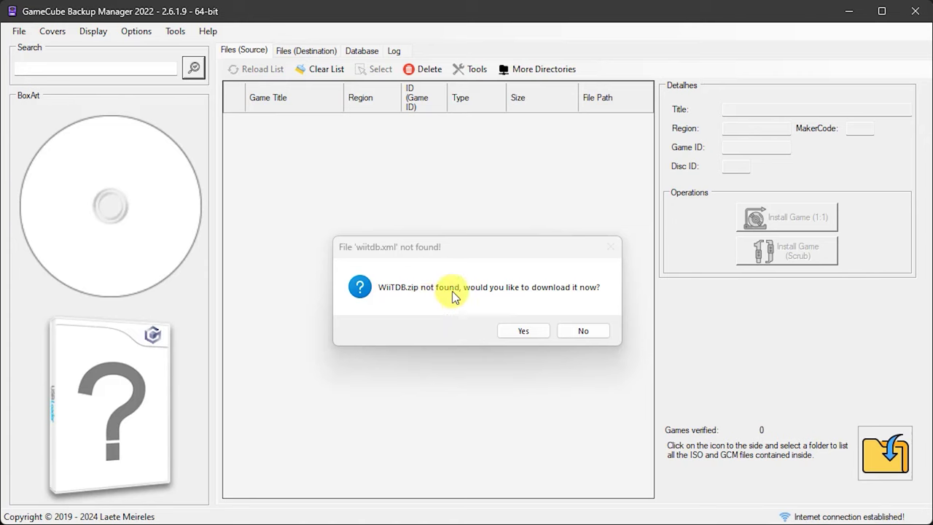
Accept the WiiTDB.zip database download and close the database update window when it finishes
click(508, 255)
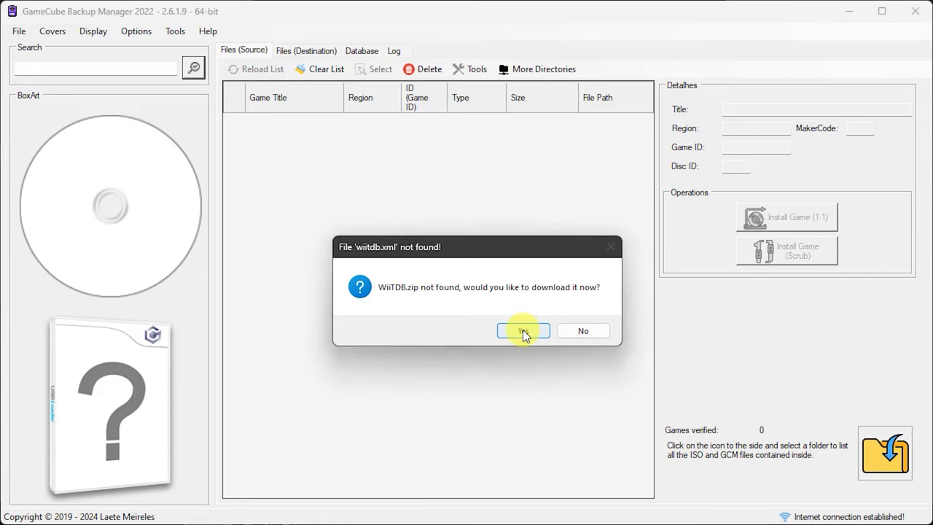
click(524, 331)
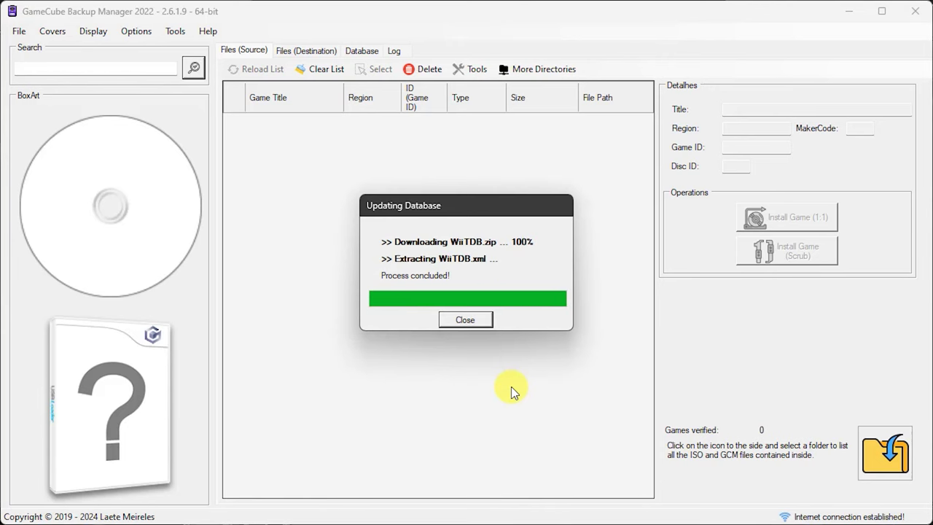
click(466, 320)
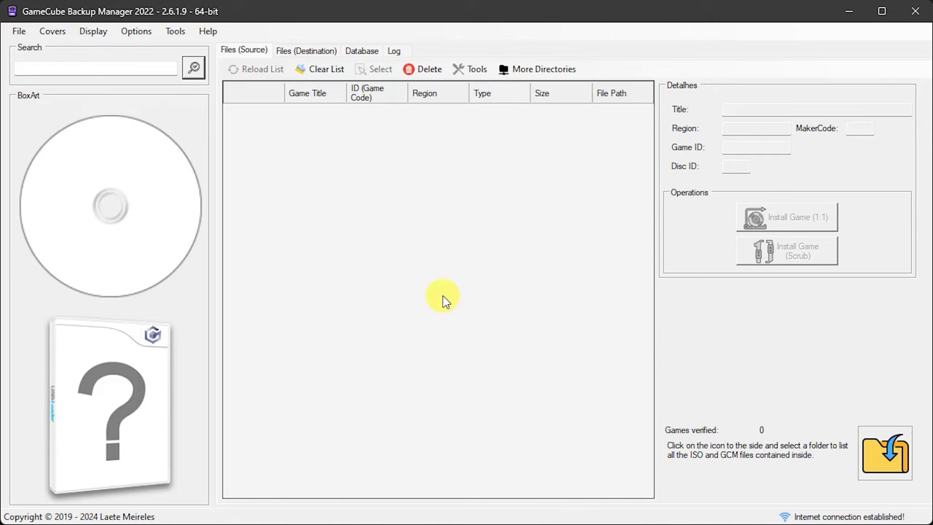
Choose drive K:\ as the destination device for the GameCube games
click(306, 51)
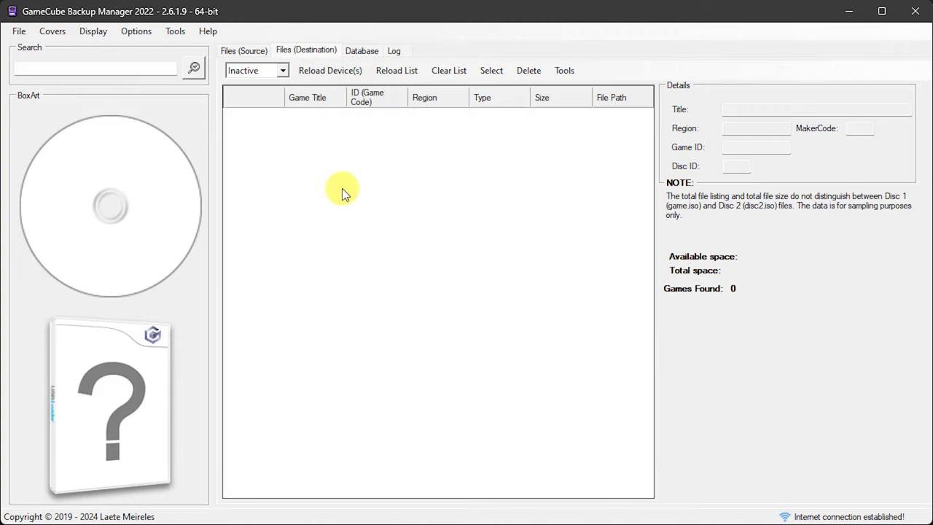
click(283, 73)
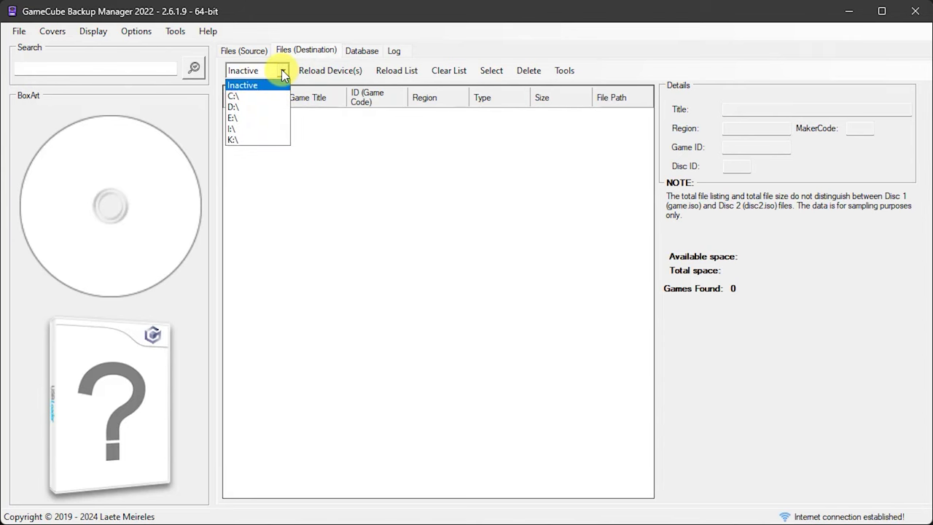
click(240, 140)
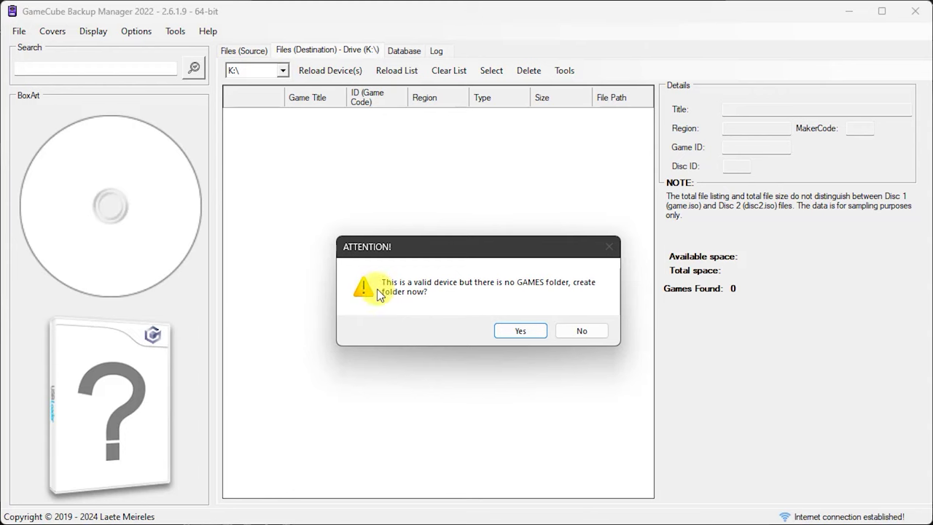